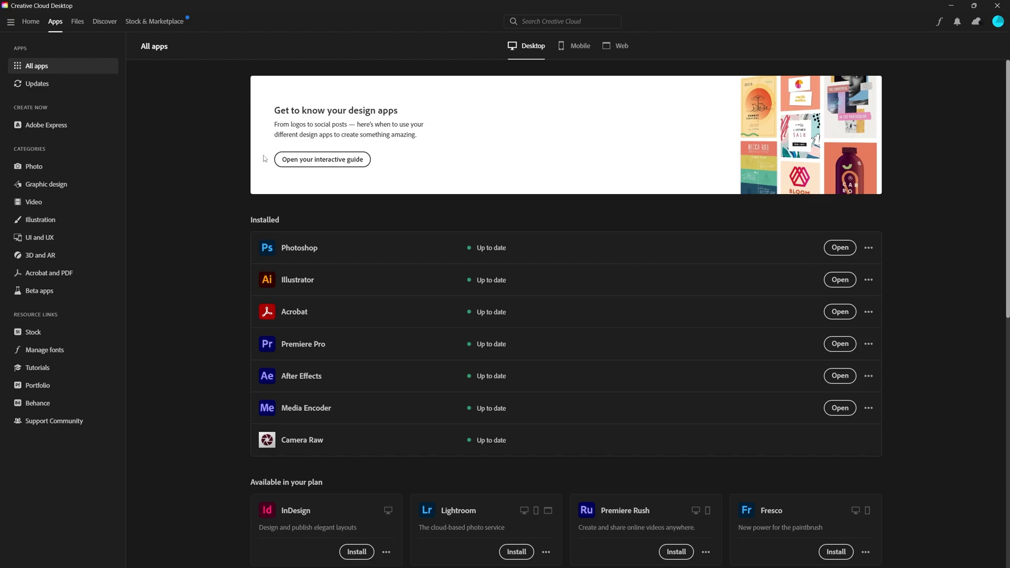
Step: Install Photoshop (Beta) from Creative Cloud's Beta apps list and let it launch
left_click(73, 292)
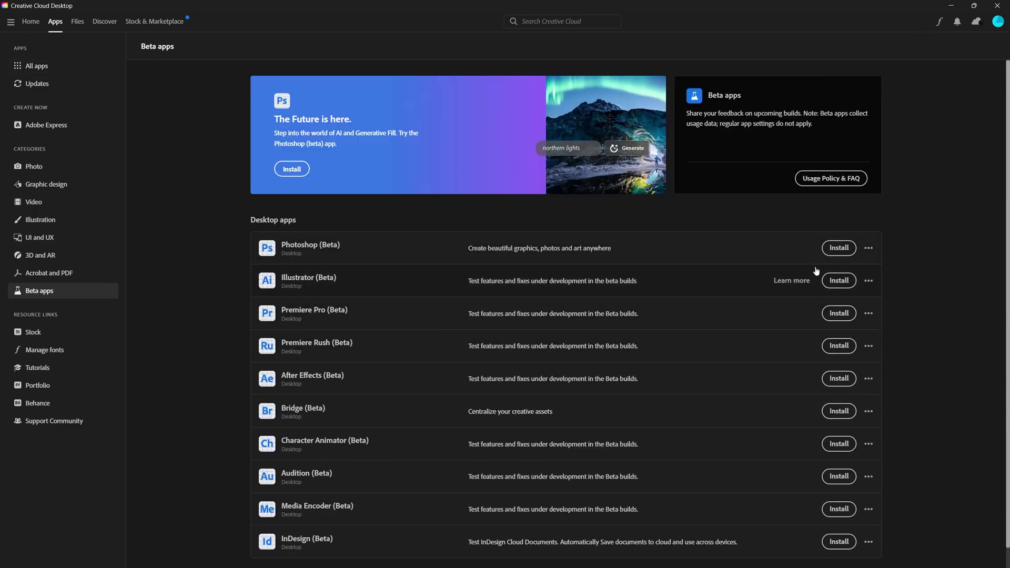
left_click(839, 248)
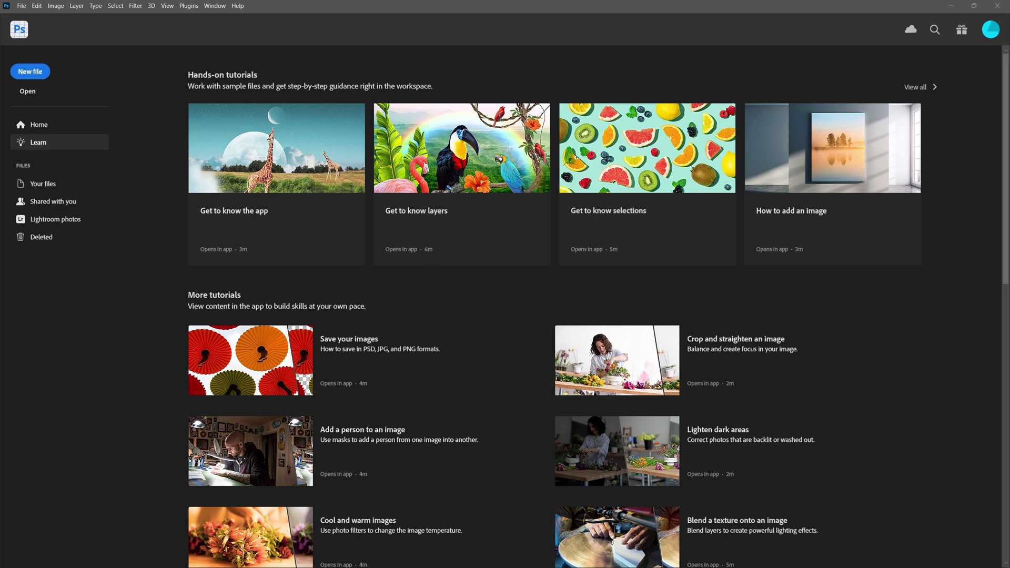
Step: Open the 1920×1200 road photo manuxo1u.bmp by dragging it into Photoshop
left_click_drag(365, 272, 549, 300)
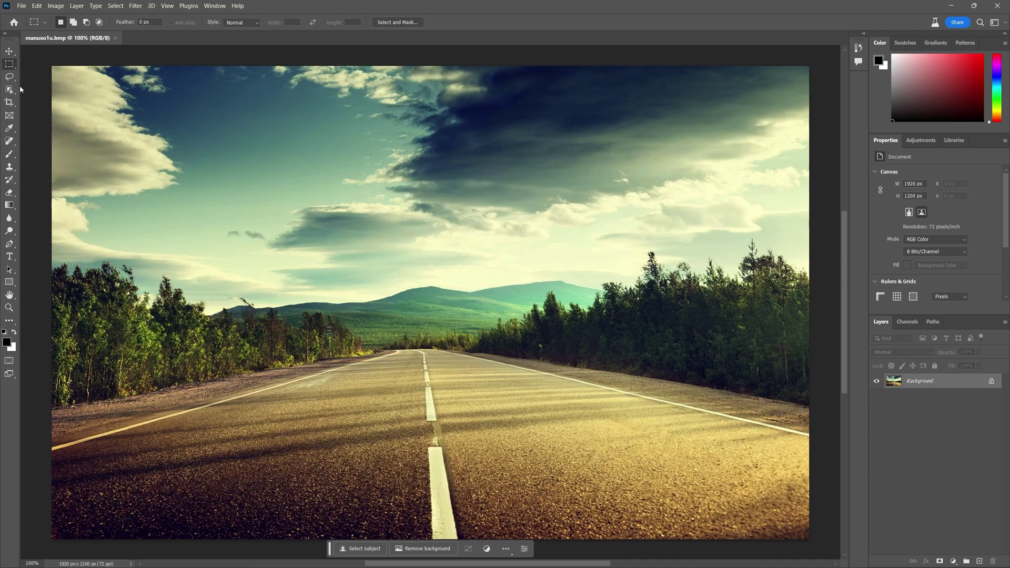
Step: Marquee-select a box of road below the hills and generate 'Sports car' into it
right_click(13, 66)
left_click(13, 67)
left_click_drag(337, 390, 514, 294)
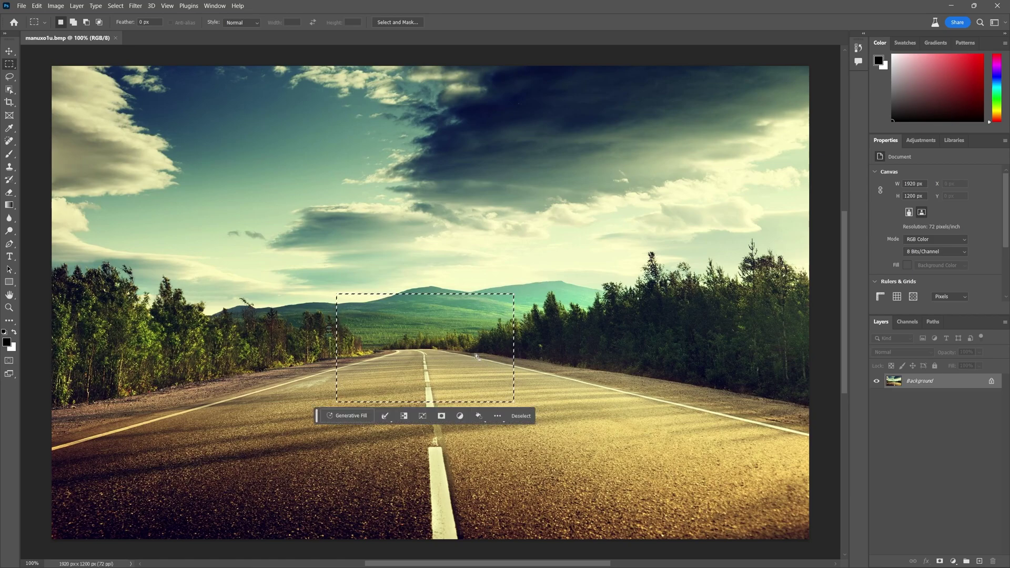
left_click(352, 414)
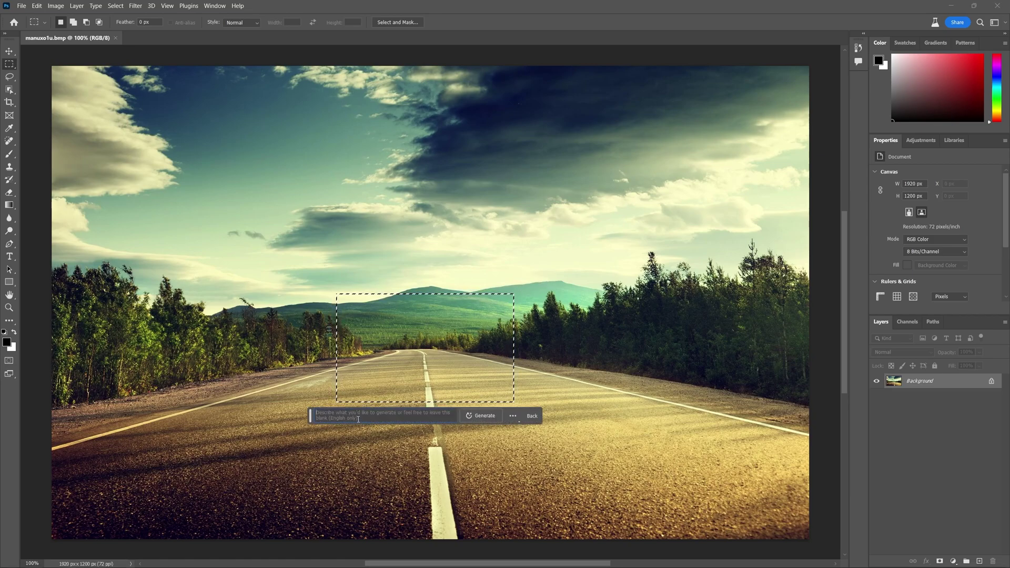
type("Spor")
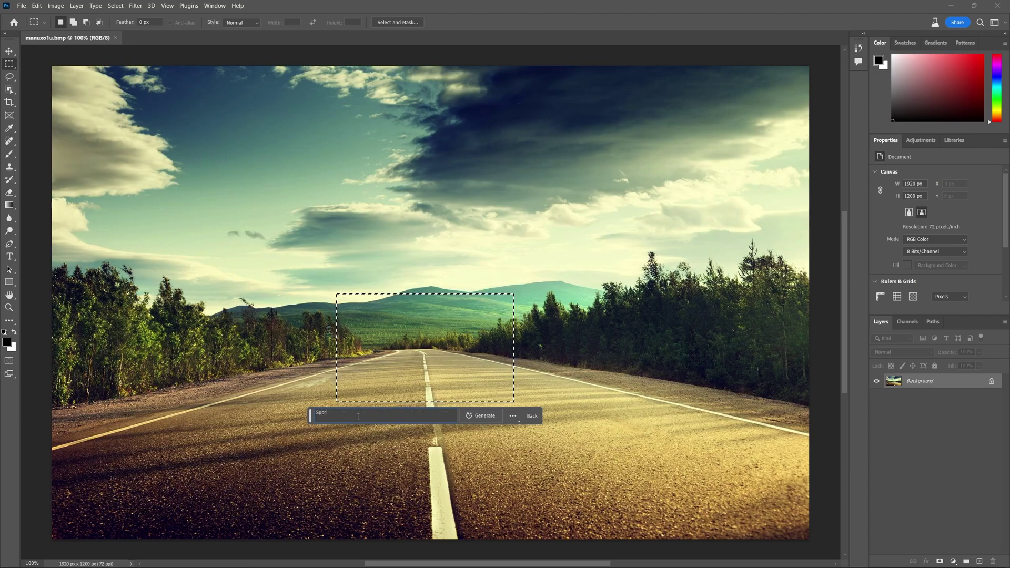
type("ts car")
key("Return")
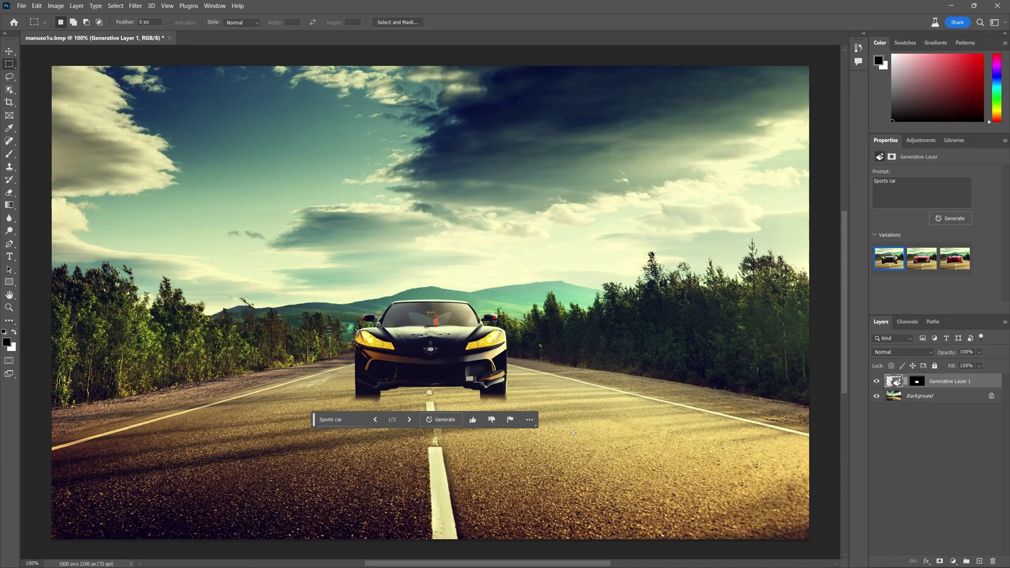
Step: Compare the three car variations and settle on variation 3/3, the forward-facing red sports car
left_click(409, 419)
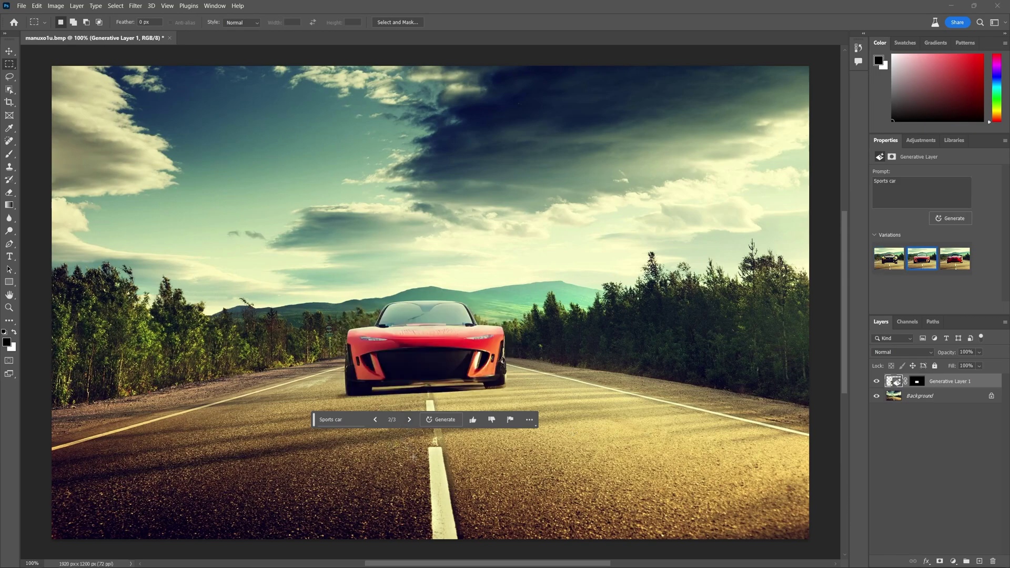
left_click(410, 420)
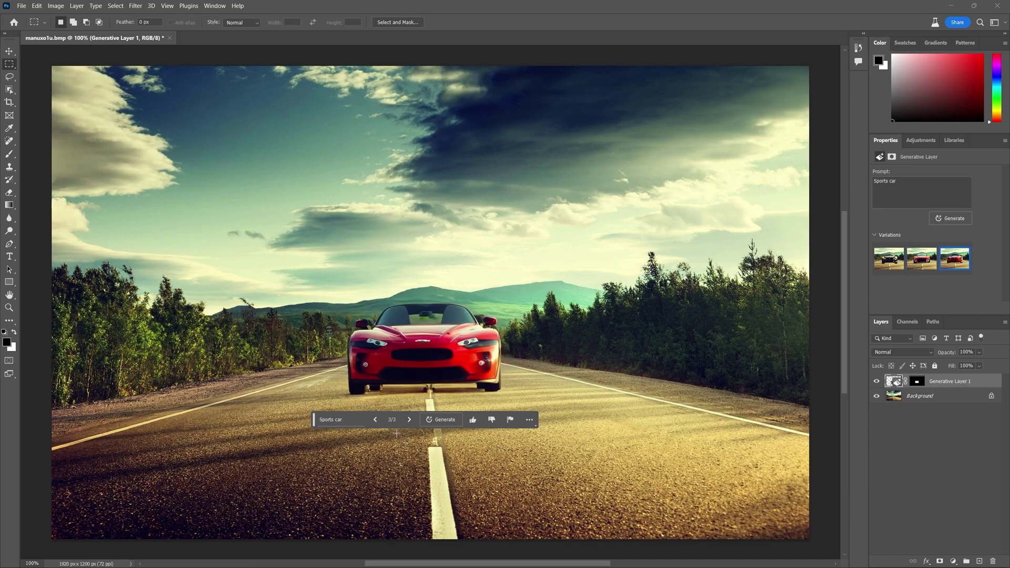
left_click(375, 419)
left_click(375, 419)
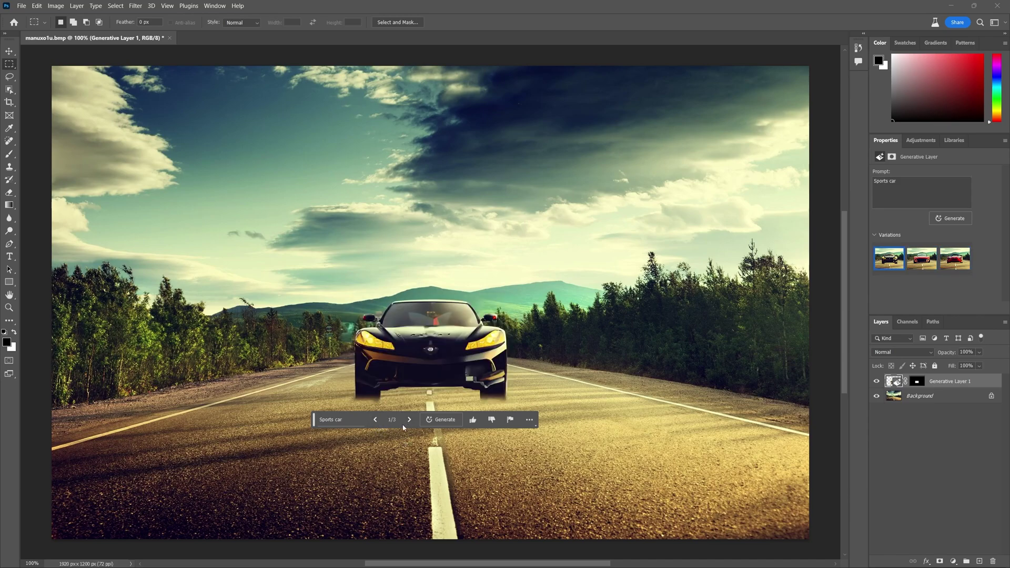
left_click(409, 420)
left_click(409, 420)
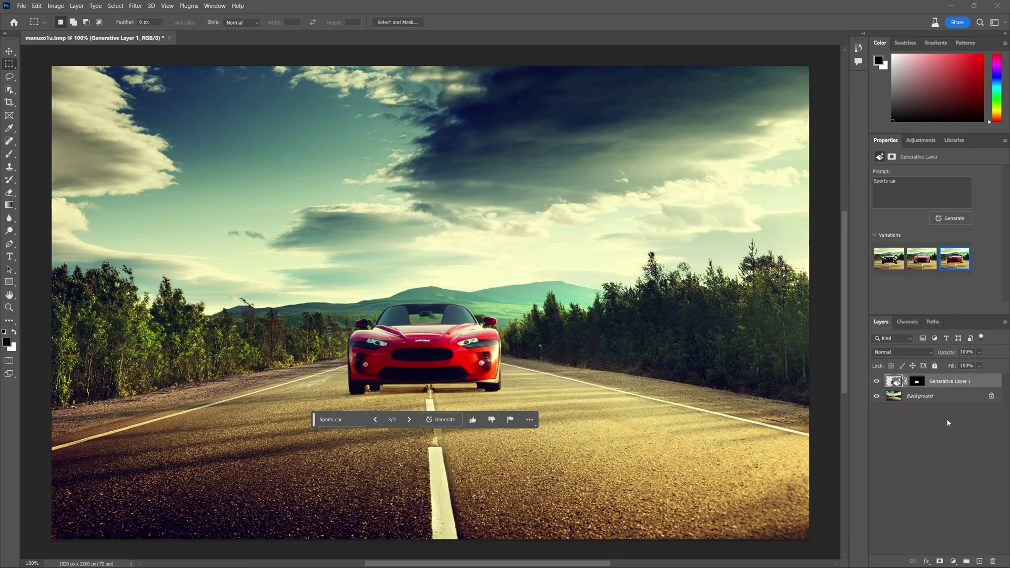
Step: Unlock the Background and add a Levels 1 layer with black input 27 and midtones 1.24
left_click(991, 397)
left_click(975, 384)
left_click(951, 559)
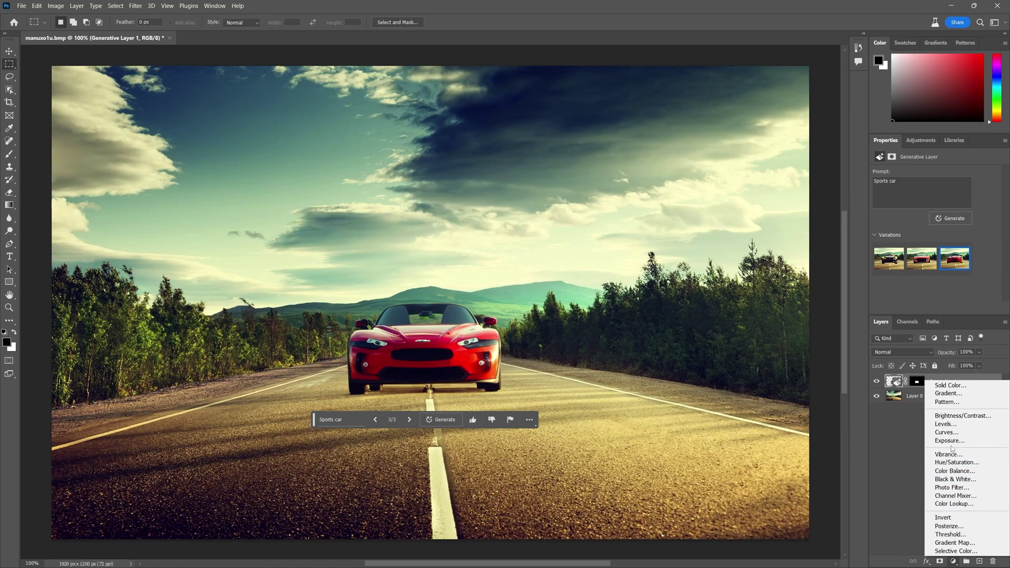
left_click(948, 427)
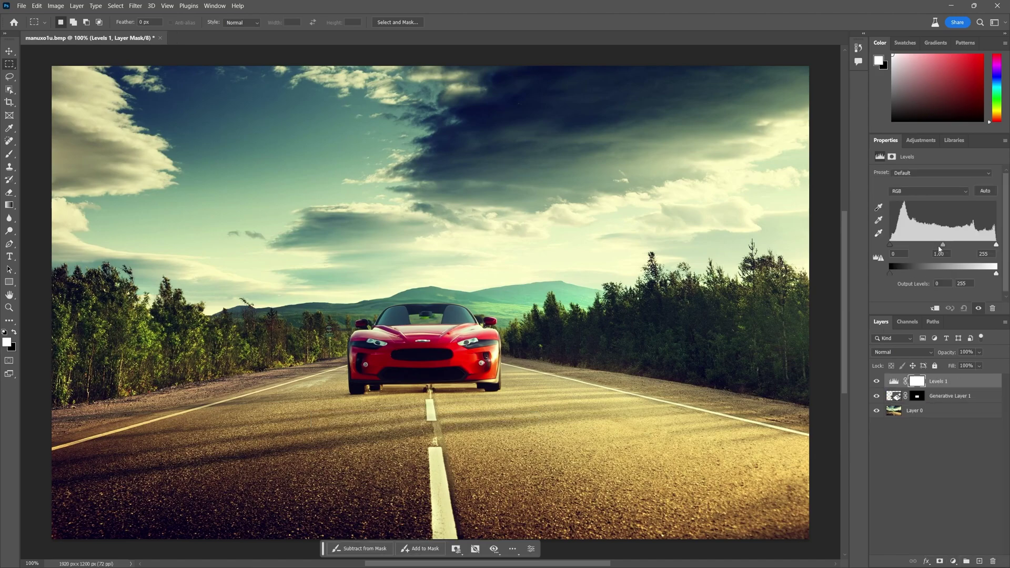
left_click_drag(890, 245, 941, 246)
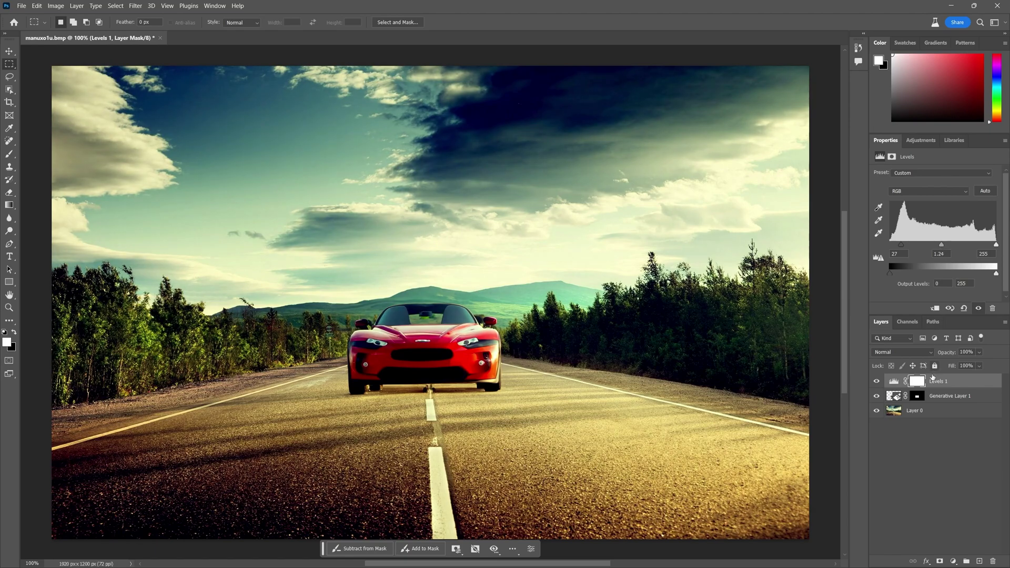
left_click(979, 395)
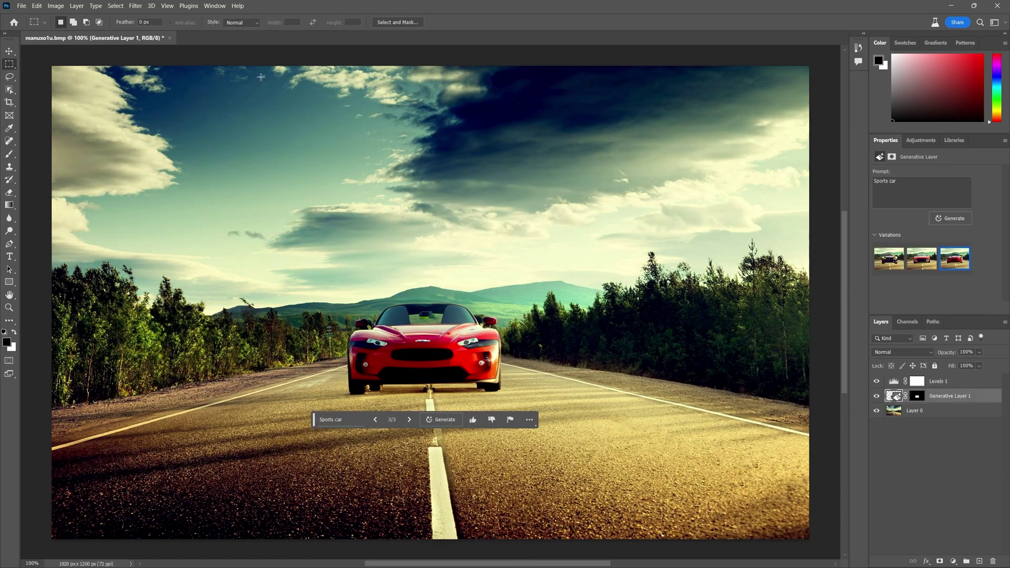
Step: Apply a Motion Blur smart filter to Generative Layer 1 at 0° angle, 2-pixel distance
left_click(135, 6)
mouse_move(165, 126)
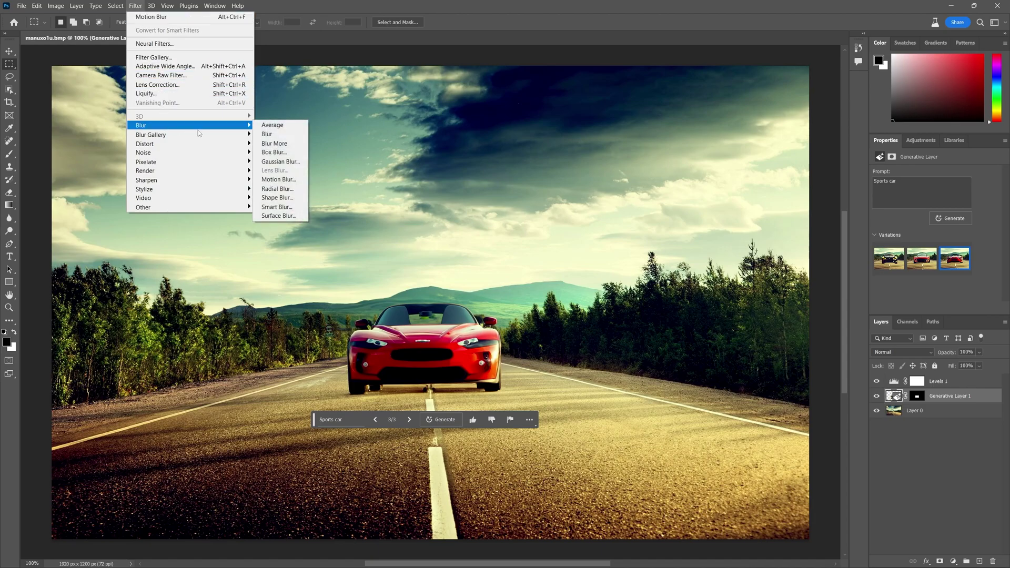
left_click(278, 180)
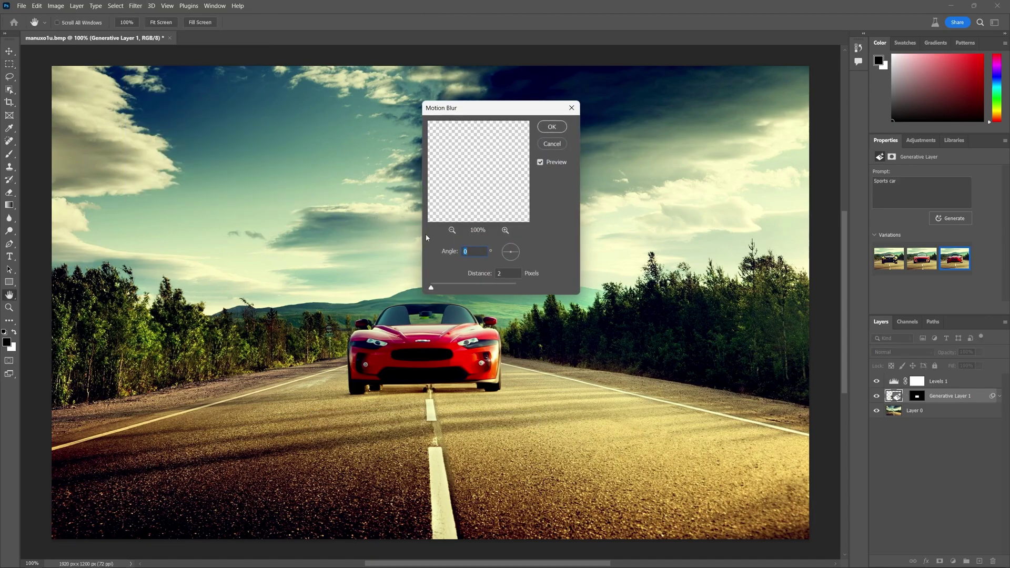
left_click(507, 273)
key("Down")
key("Down")
key("Up")
left_click(553, 128)
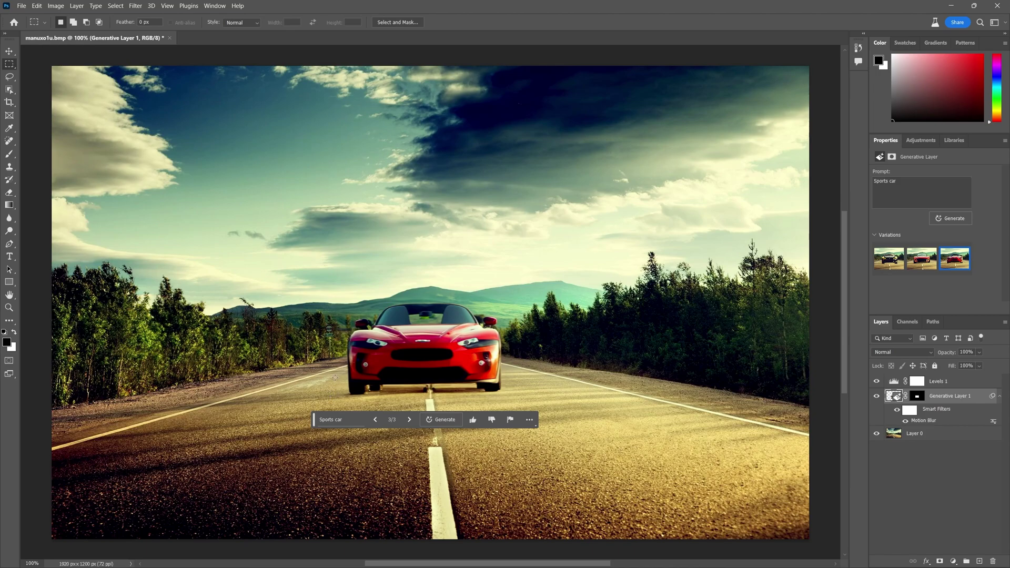
Step: Reset the painting colour to black, pick the Brush tool, and select the Levels 1 layer
left_click(917, 396)
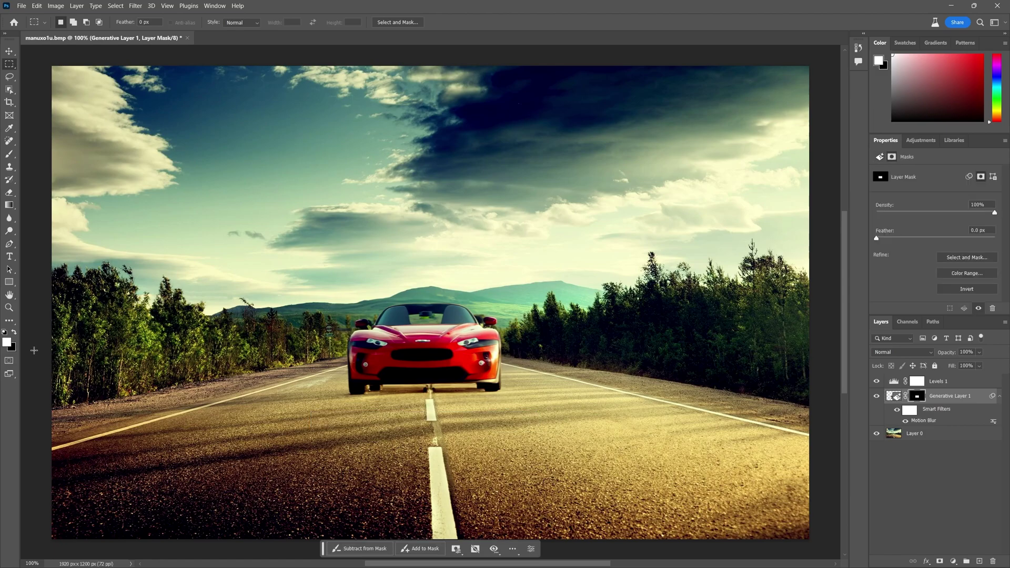
left_click(14, 333)
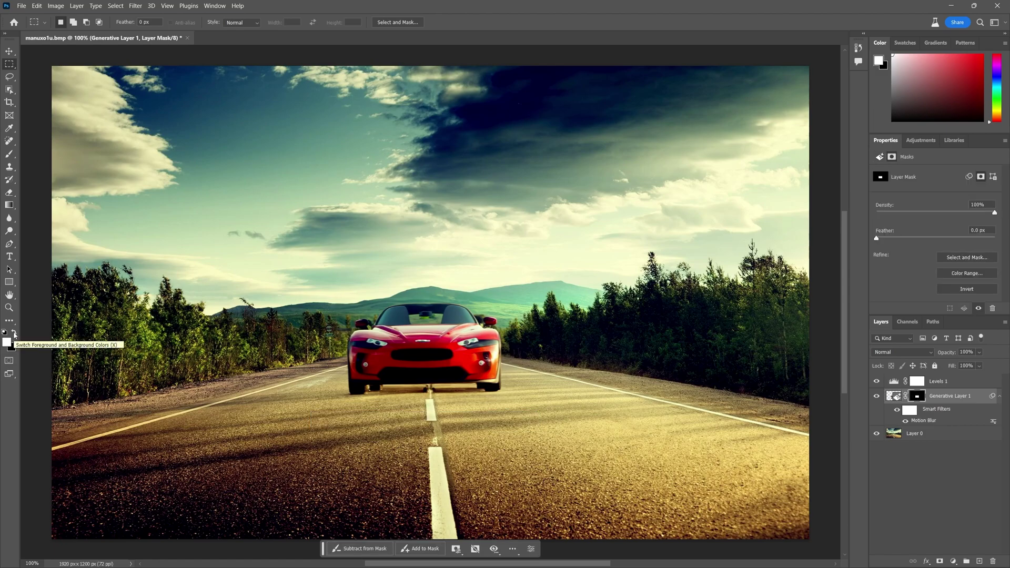
left_click(14, 333)
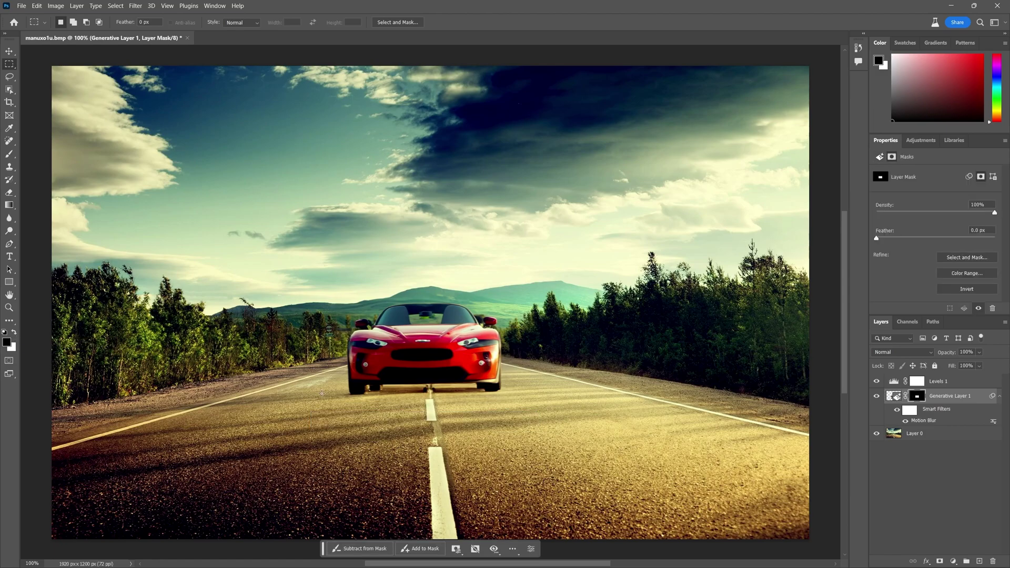
key("b")
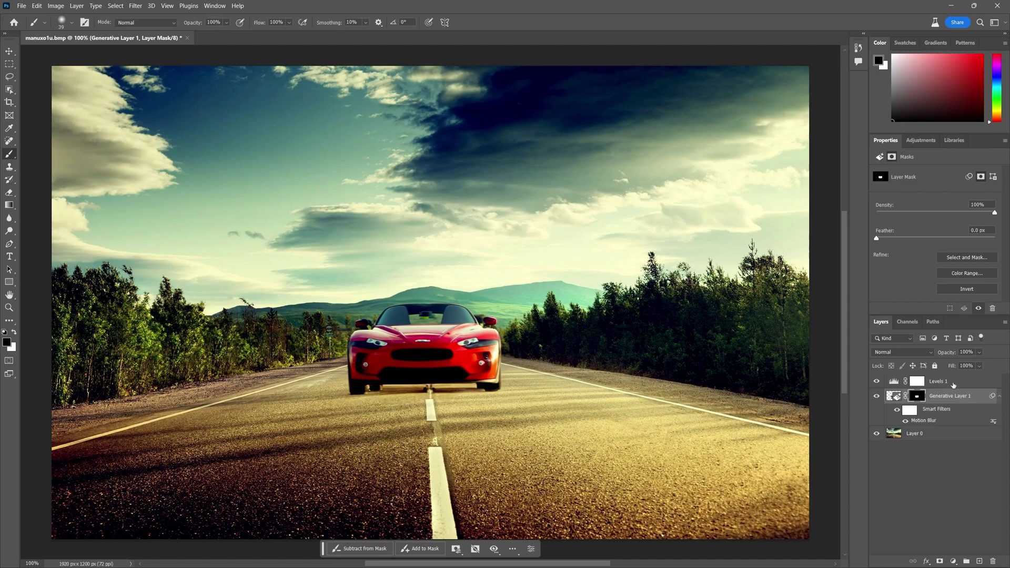
key("alt+bracketright")
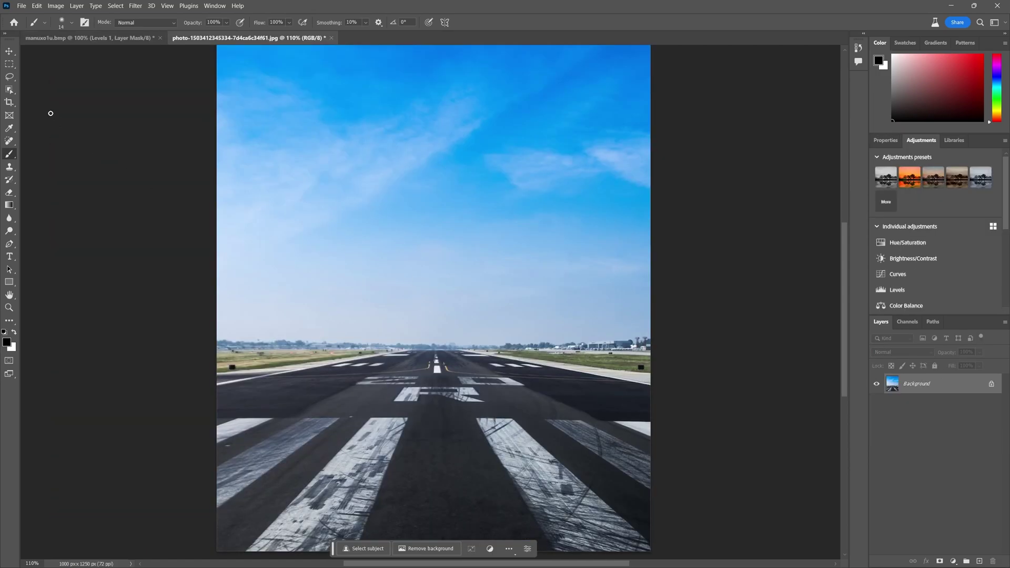
Step: Marquee-select the middle of the runway and generate 'Airplane back view' into it
key("m")
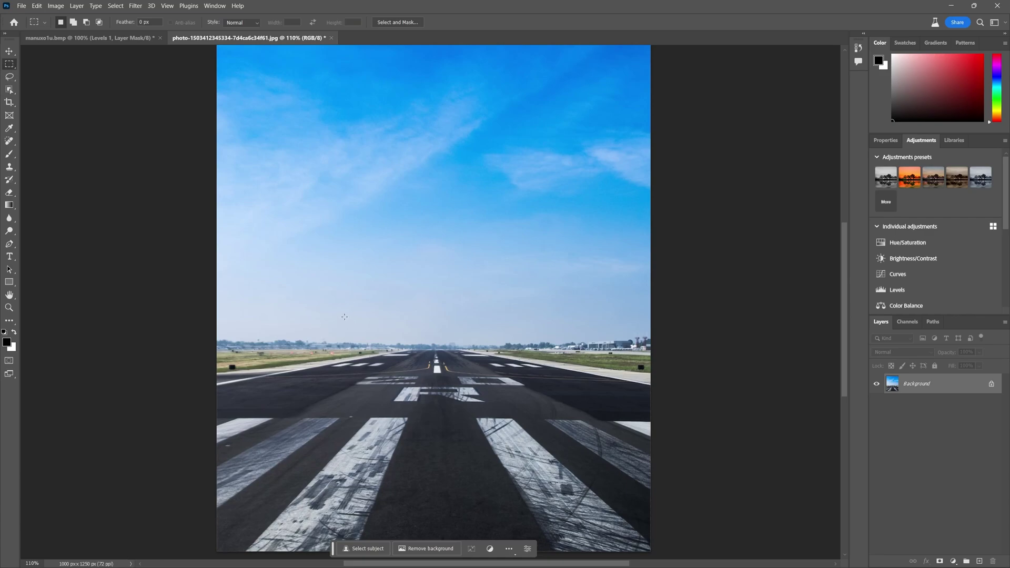
left_click_drag(340, 315, 528, 414)
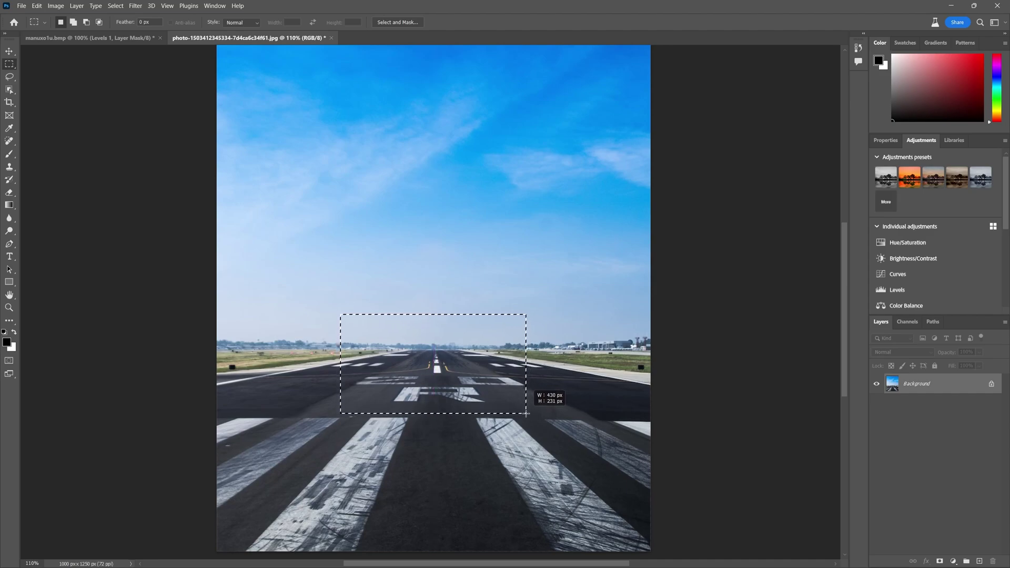
left_click_drag(526, 413, 528, 415)
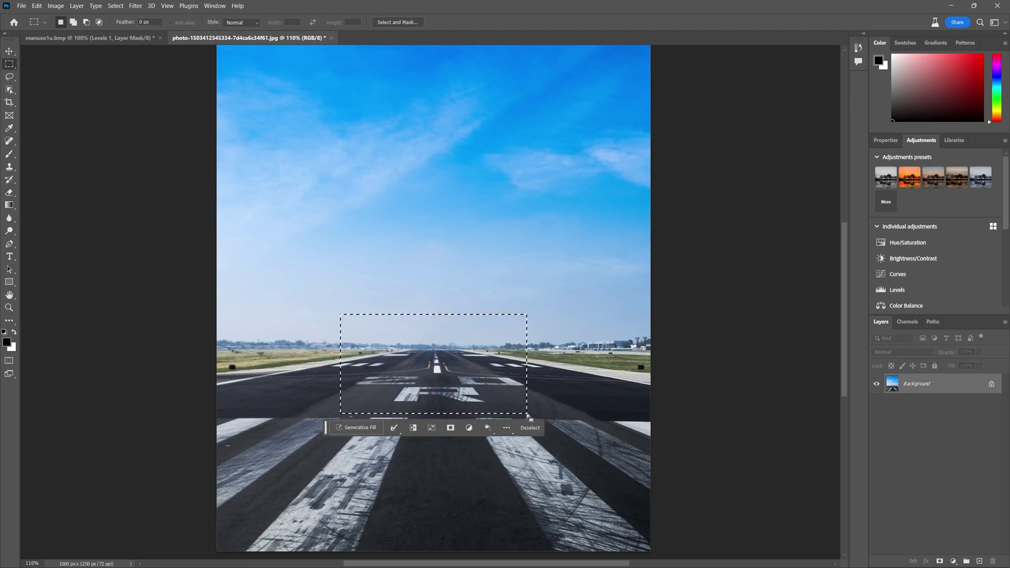
left_click(357, 427)
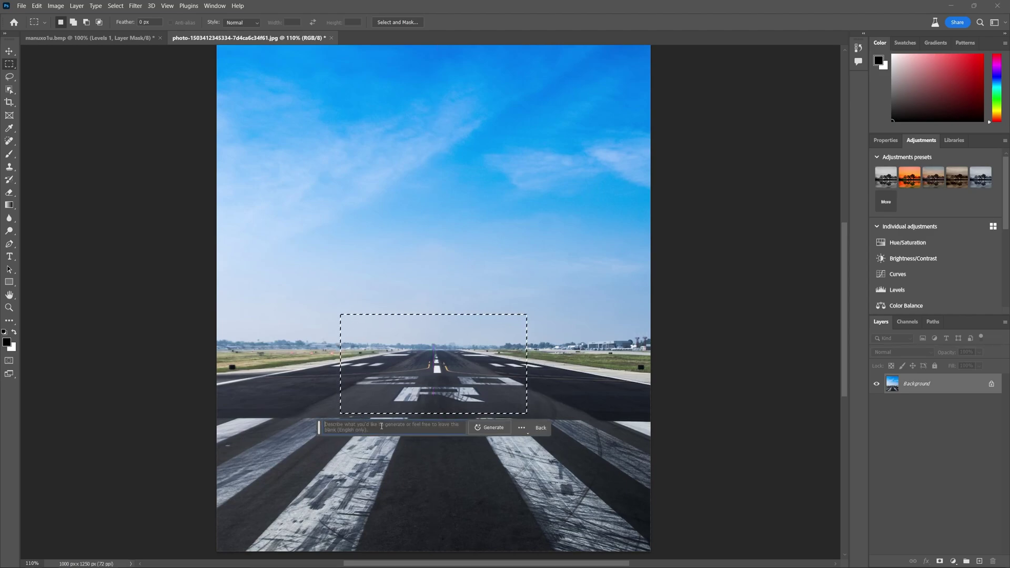
type("Air")
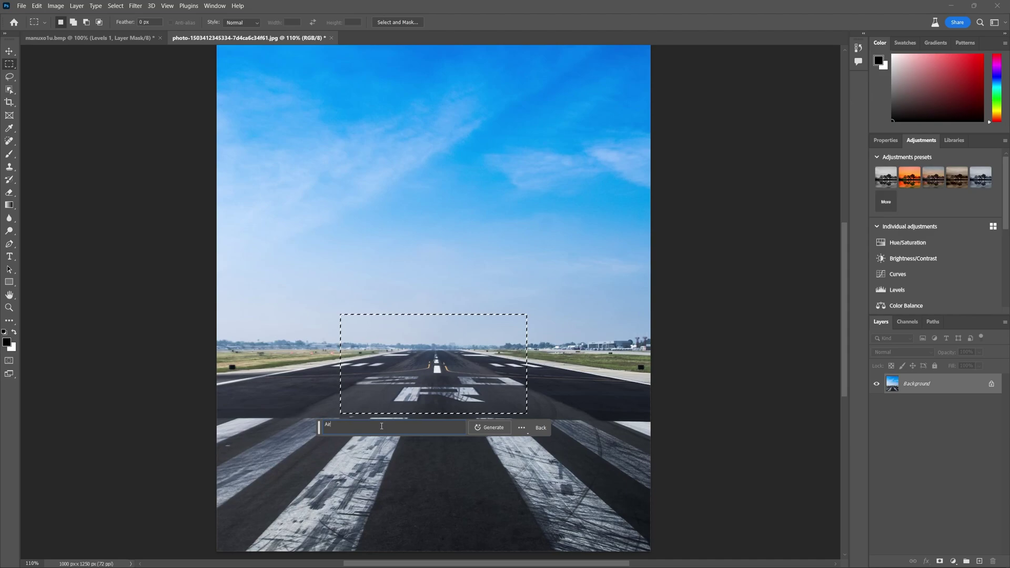
type("plane back view")
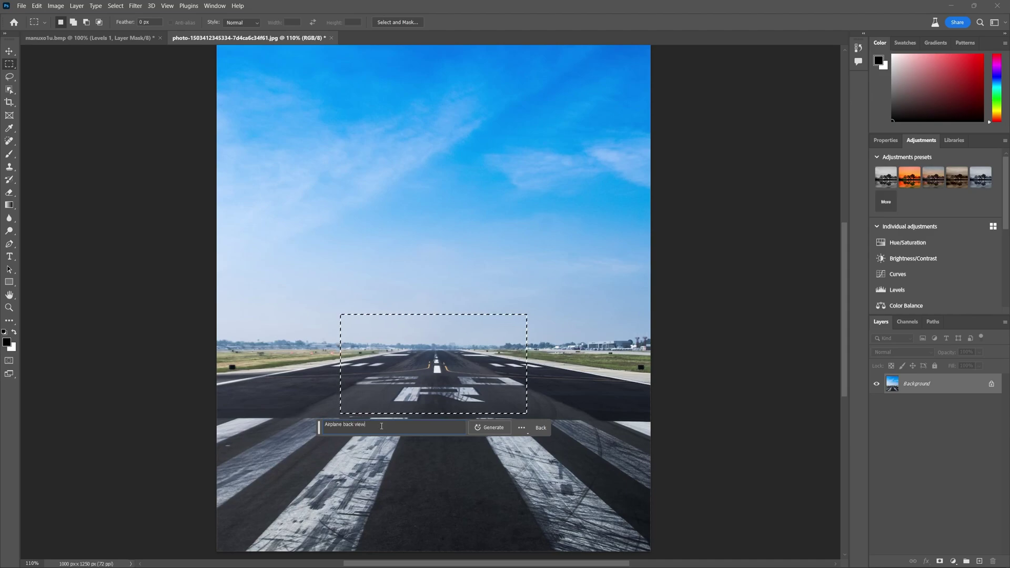
key("Return")
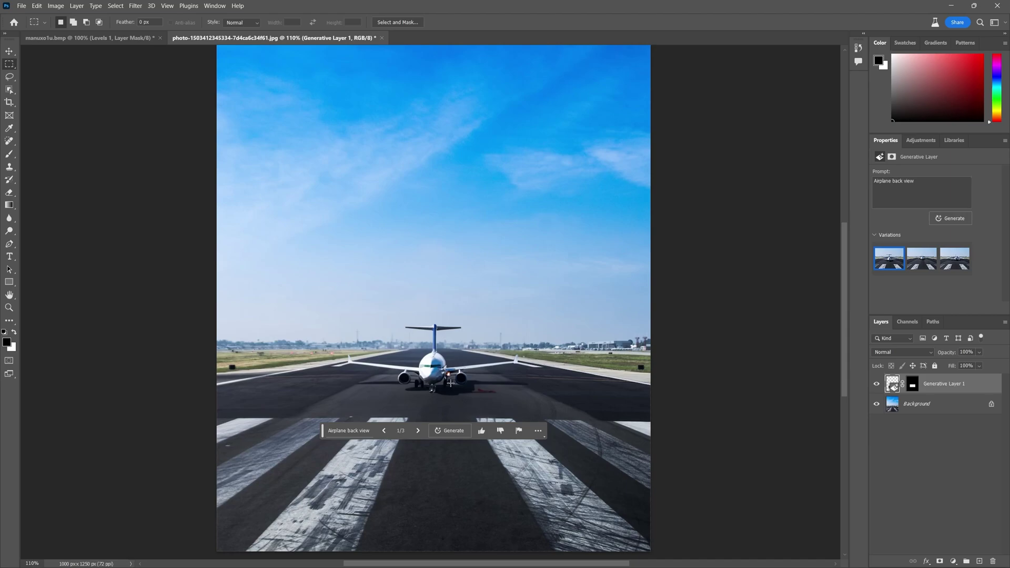
Step: Step to airplane variation 3/3, the twin-engine jet, and zoom in on it
left_click(418, 431)
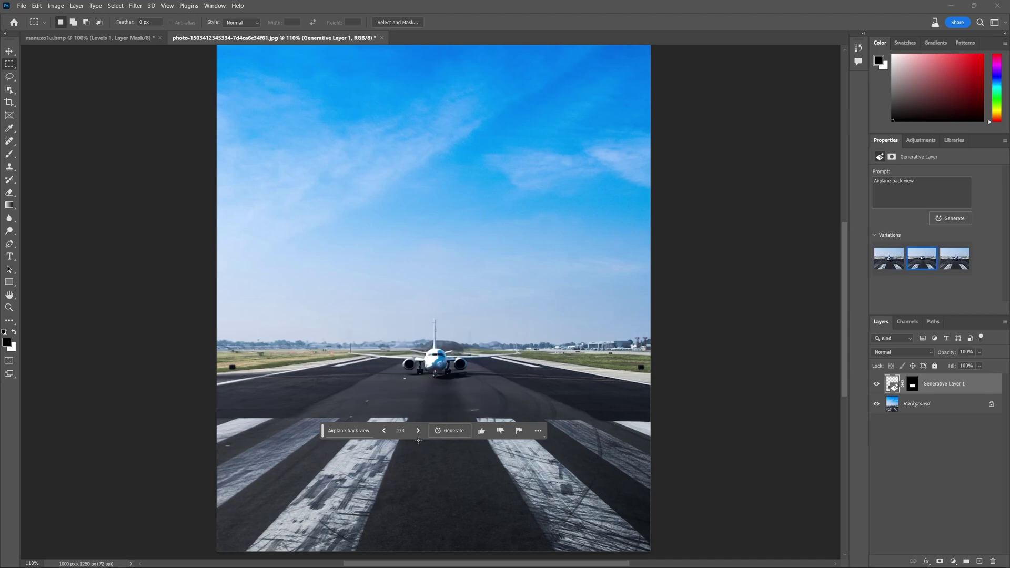
left_click(417, 430)
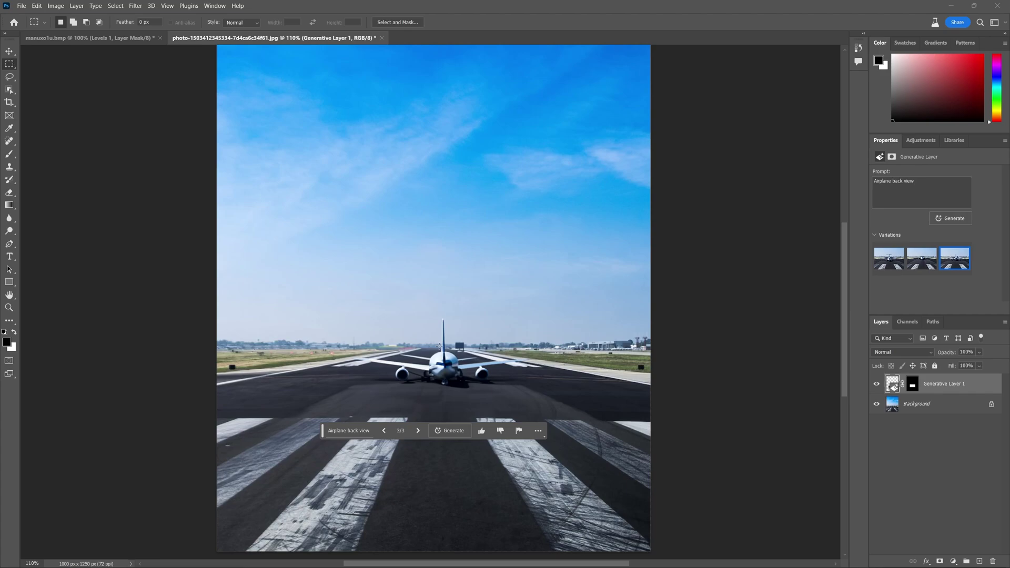
scroll(458, 350, "up", 10)
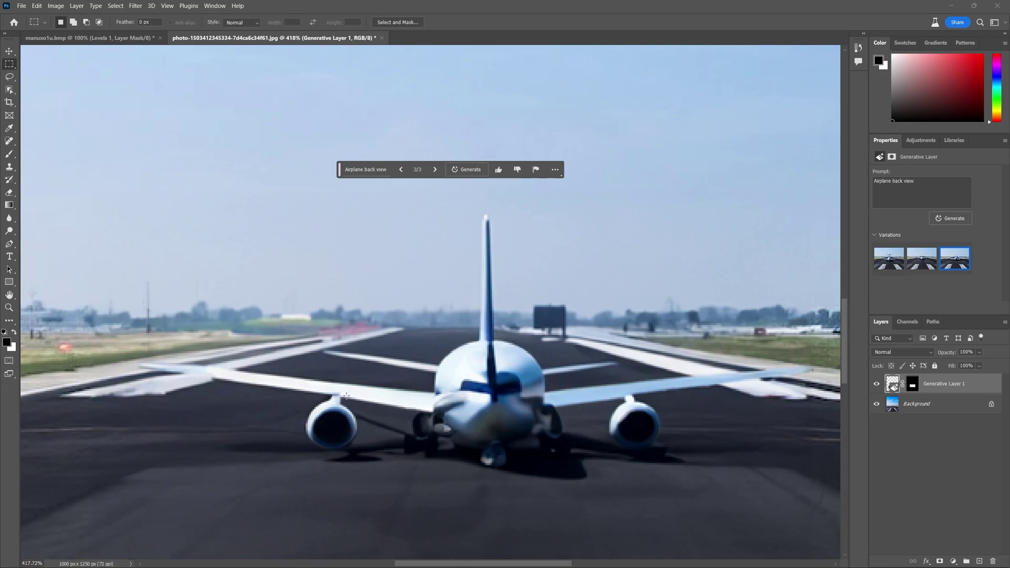
Step: Paint black on Generative Layer 1's mask to restore the runway dashes beside the tail
key("b")
key("x")
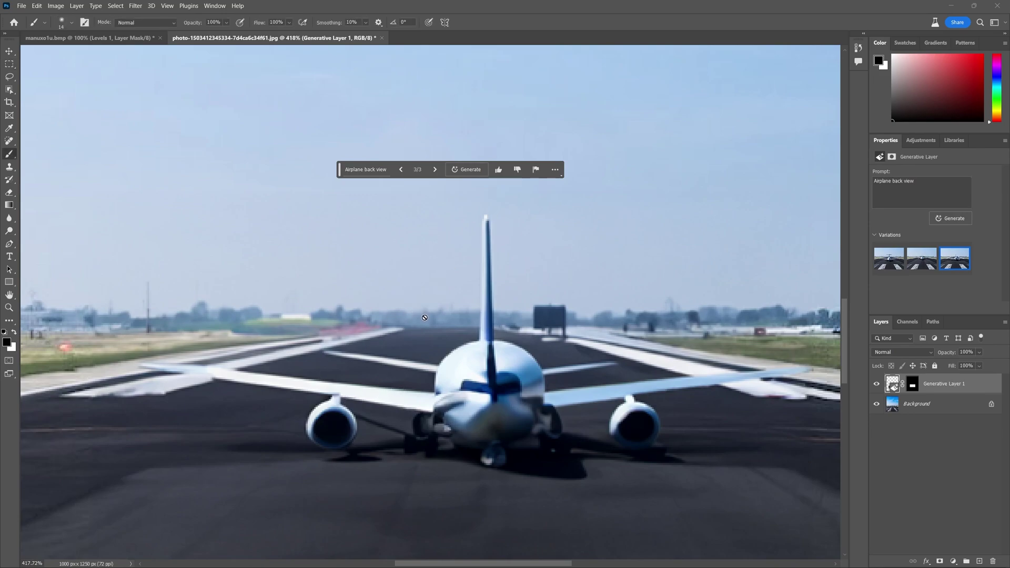
left_click(913, 383)
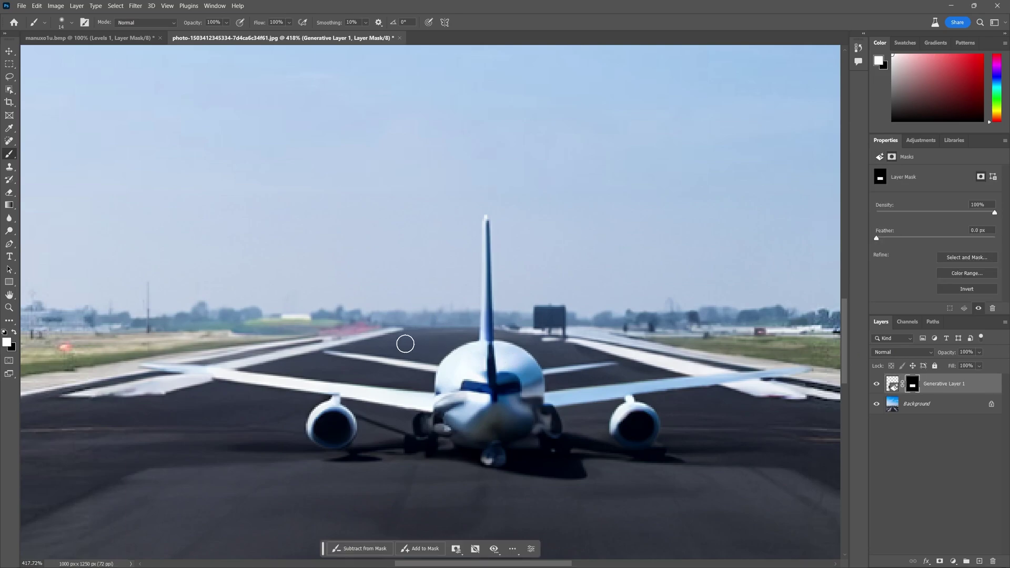
key("x")
mouse_move(404, 341)
left_mouse_down()
mouse_move(415, 341)
mouse_move(374, 343)
mouse_move(435, 343)
left_mouse_up()
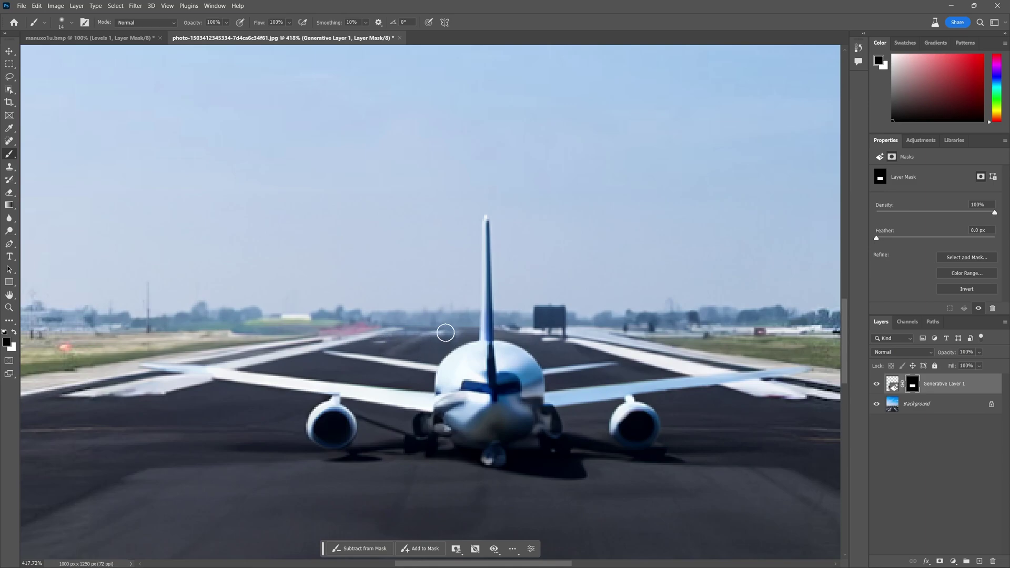
mouse_move(508, 330)
left_mouse_down()
mouse_move(554, 351)
mouse_move(544, 334)
mouse_move(568, 349)
mouse_move(537, 340)
mouse_move(696, 356)
mouse_move(682, 366)
mouse_move(573, 333)
mouse_move(310, 340)
mouse_move(212, 352)
mouse_move(256, 357)
mouse_move(182, 394)
mouse_move(69, 390)
mouse_move(202, 387)
mouse_move(294, 408)
mouse_move(212, 411)
left_mouse_up()
Step: With a larger brush, mask out the ghost wing and reveal runway stripes under the plane
key("bracketright")
key("bracketright")
key("bracketright")
key("bracketright")
mouse_move(88, 440)
left_mouse_down()
mouse_move(266, 461)
mouse_move(404, 490)
mouse_move(363, 486)
mouse_move(429, 505)
left_mouse_up()
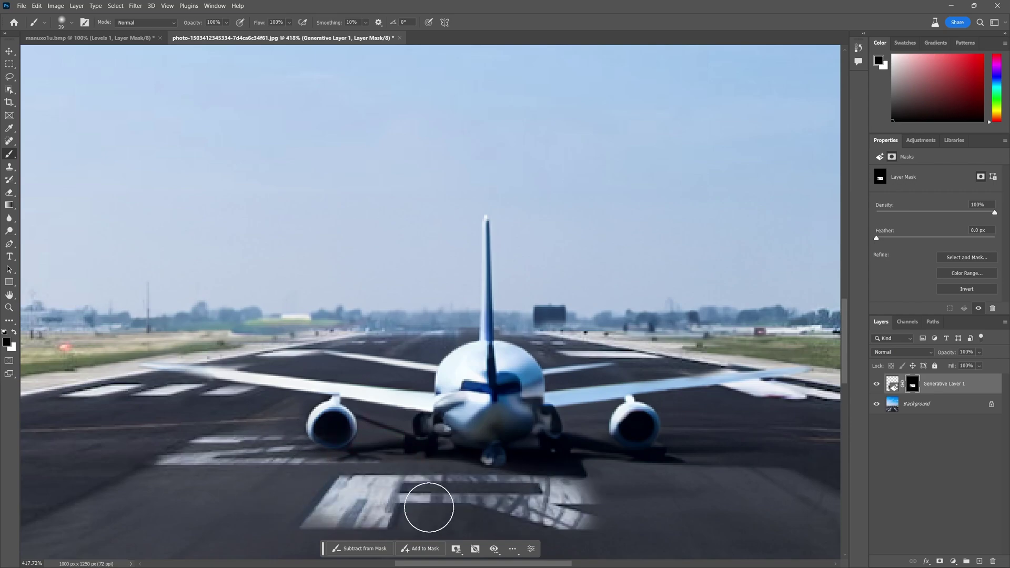
scroll(428, 505, "down", 4)
mouse_move(440, 424)
left_mouse_down()
mouse_move(517, 439)
mouse_move(402, 428)
mouse_move(448, 434)
mouse_move(586, 376)
left_mouse_up()
key("bracketleft")
key("bracketleft")
key("bracketleft")
key("bracketleft")
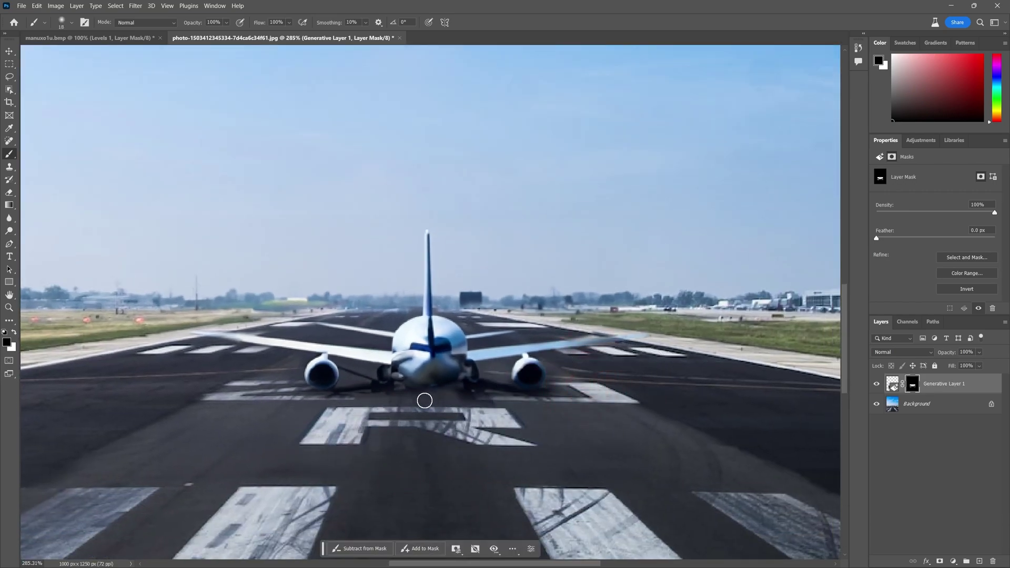
scroll(378, 380, "down", 4)
scroll(377, 378, "down", 1)
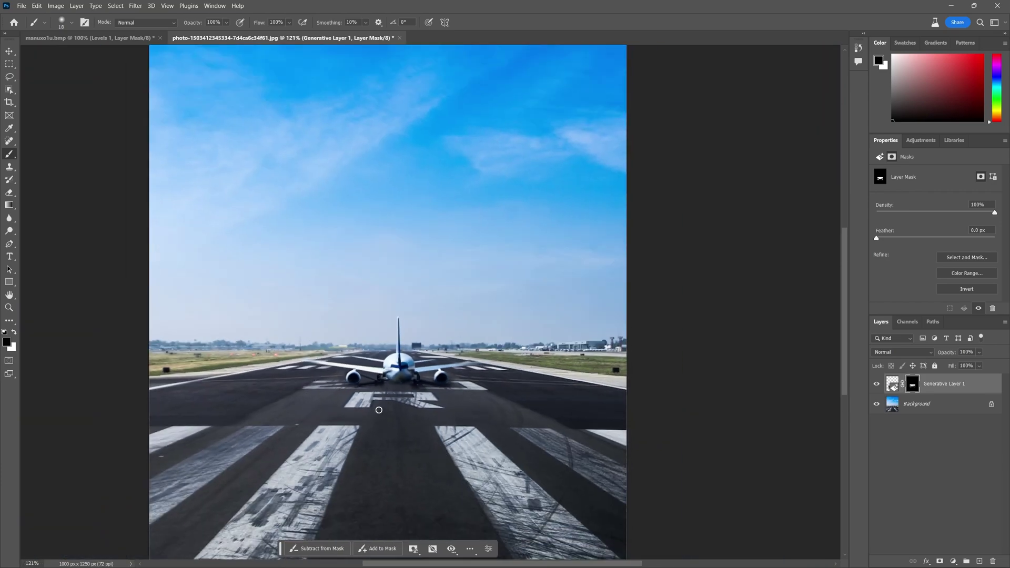
scroll(379, 384, "up", 4)
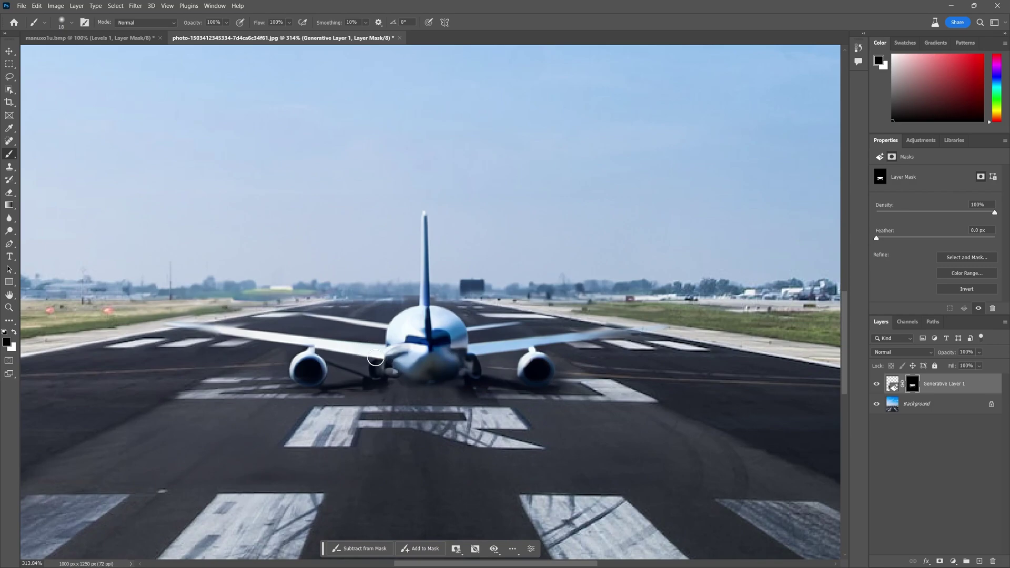
scroll(374, 379, "down", 1)
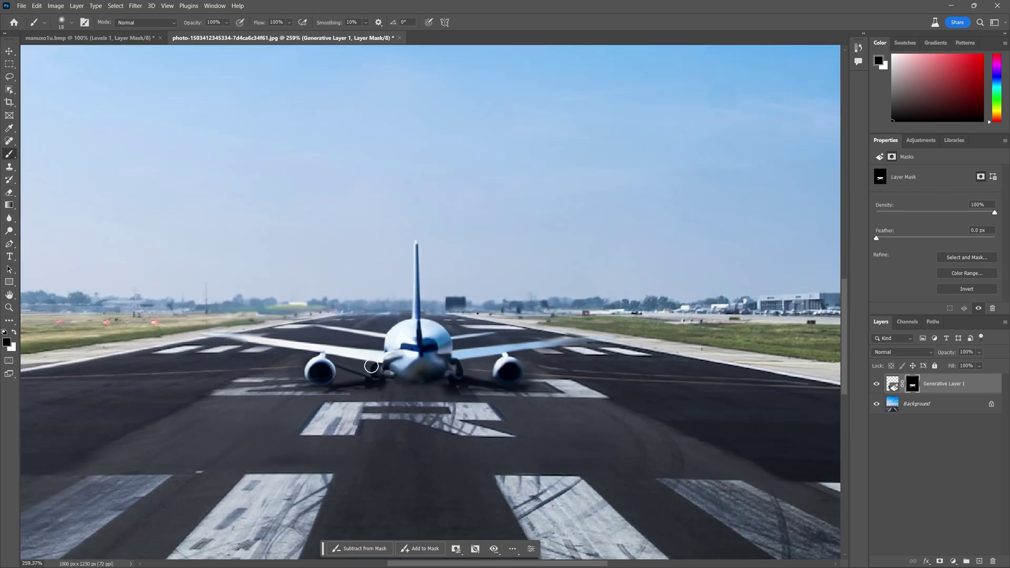
scroll(314, 377, "down", 2)
scroll(404, 137, "down", 1)
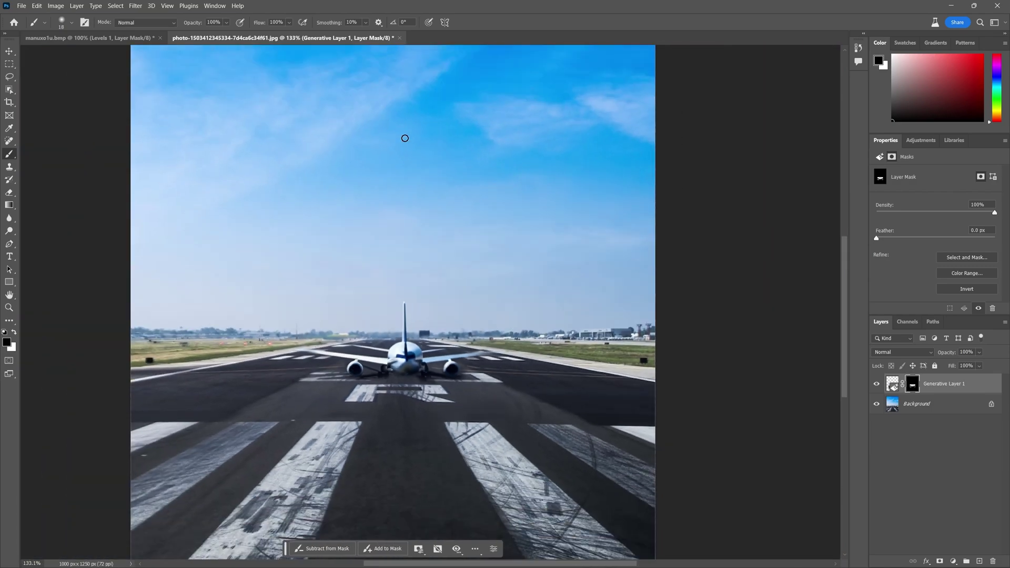